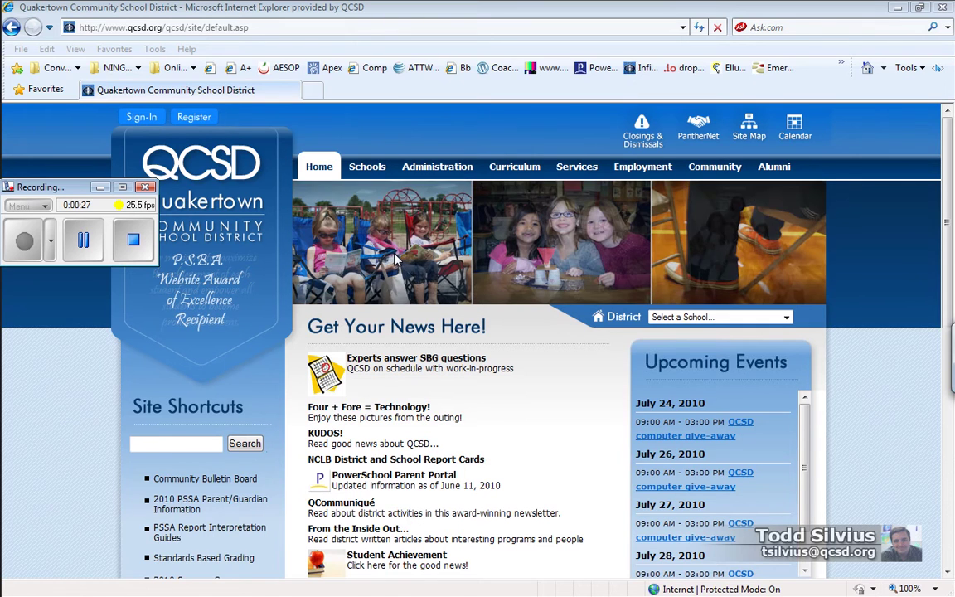
# Open the 'Select a School...' list on the Quakertown Community School District home page
pyautogui.click(786, 319)
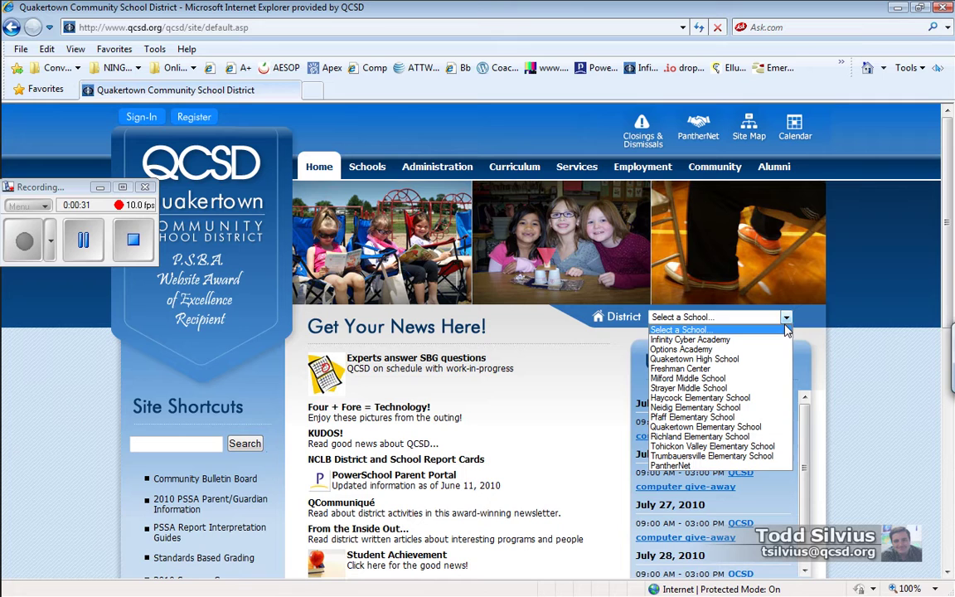
# Go to Infinity Cyber Academy, then its Summer School Program technology facilitator contact section
pyautogui.click(717, 341)
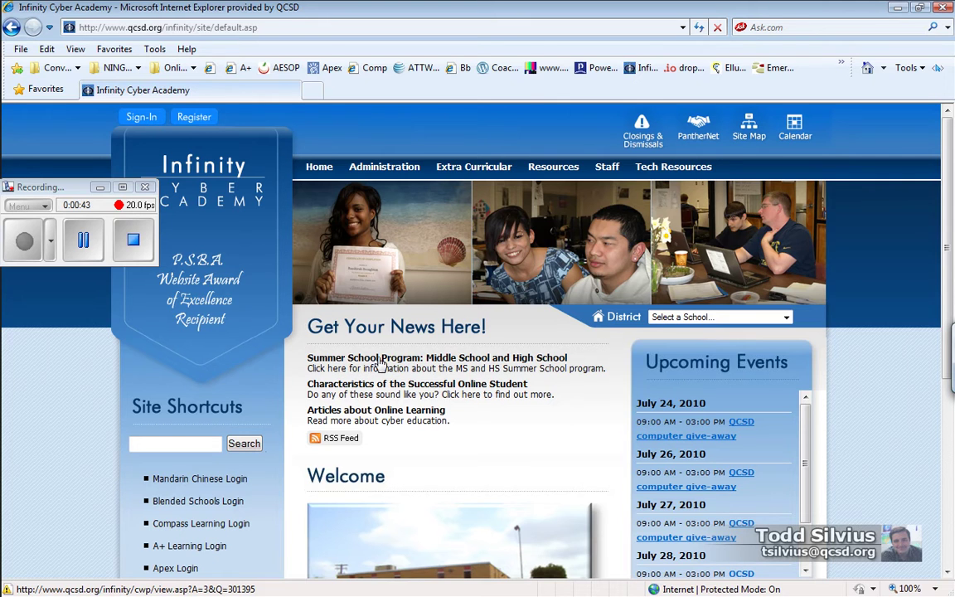
pyautogui.click(478, 363)
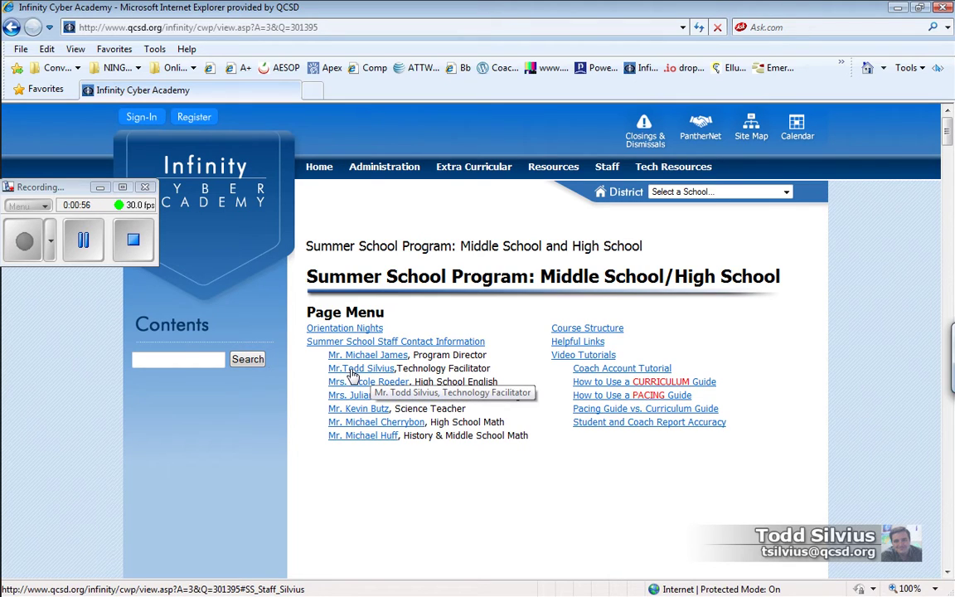
pyautogui.click(350, 373)
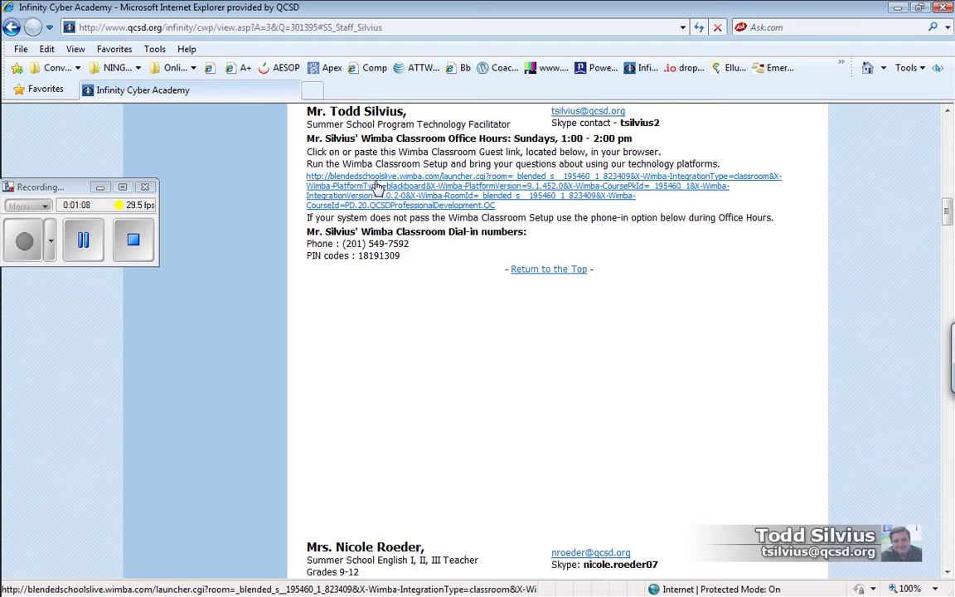
# Follow the Wimba Classroom guest link and close the Participant Login popup to reveal the welcome page
pyautogui.click(375, 183)
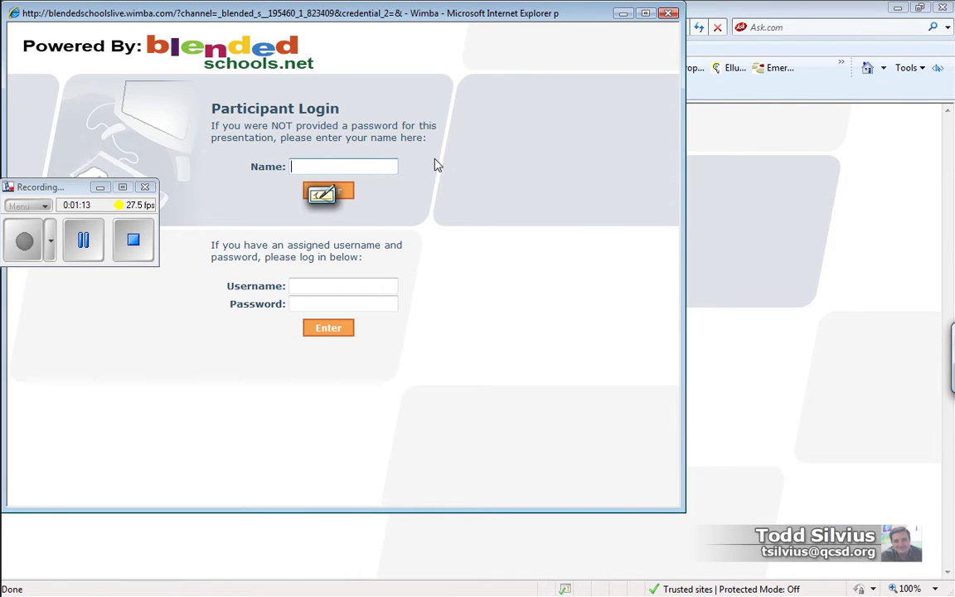
pyautogui.moveTo(378, 20); pyautogui.dragTo(533, 49)
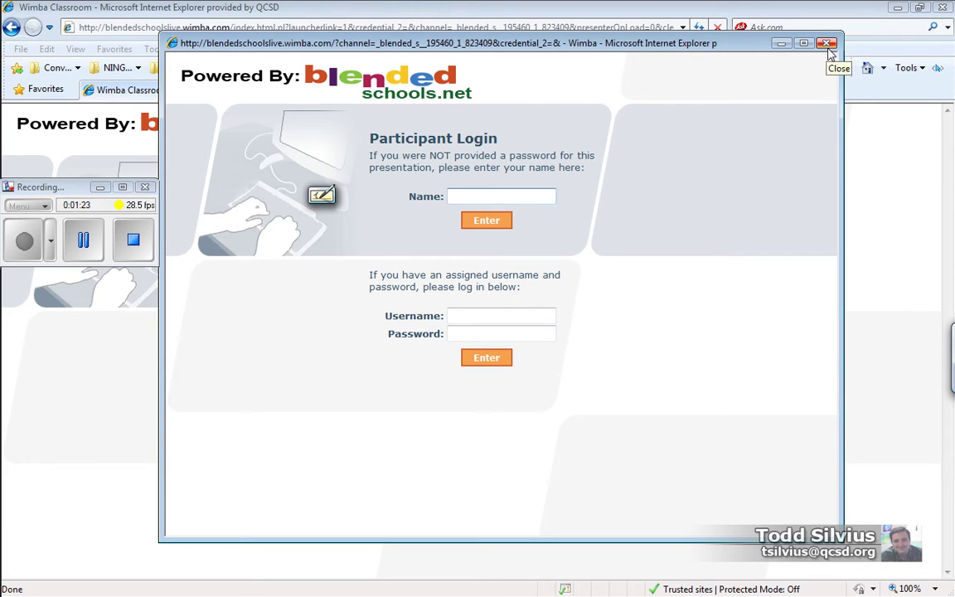
pyautogui.moveTo(387, 140); pyautogui.dragTo(497, 139)
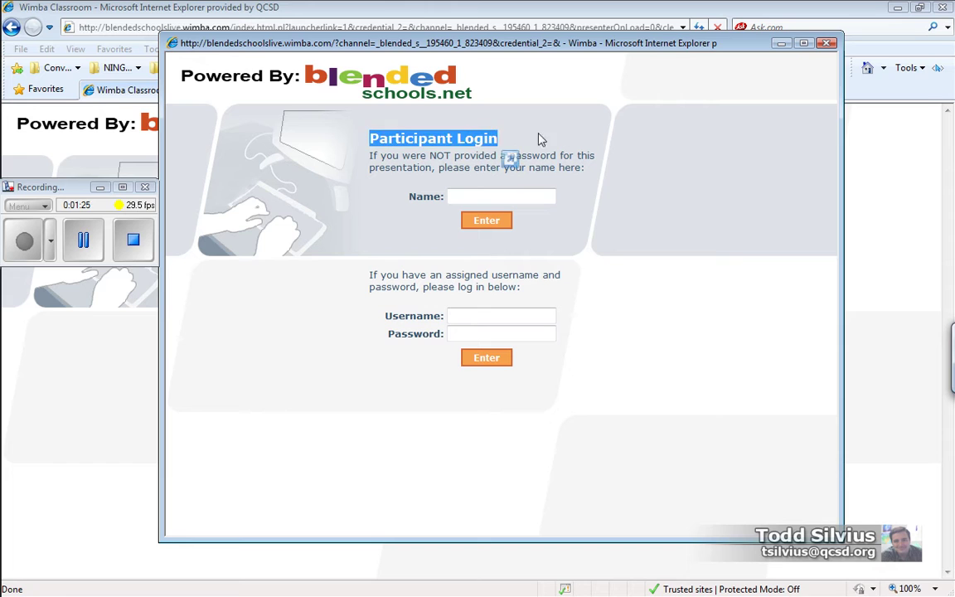
pyautogui.click(535, 122)
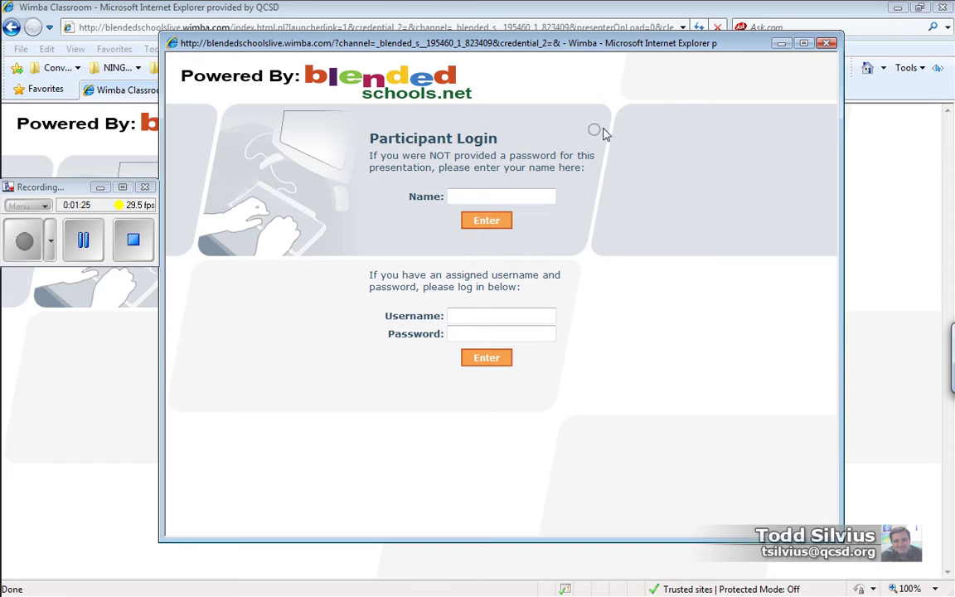
pyautogui.click(827, 44)
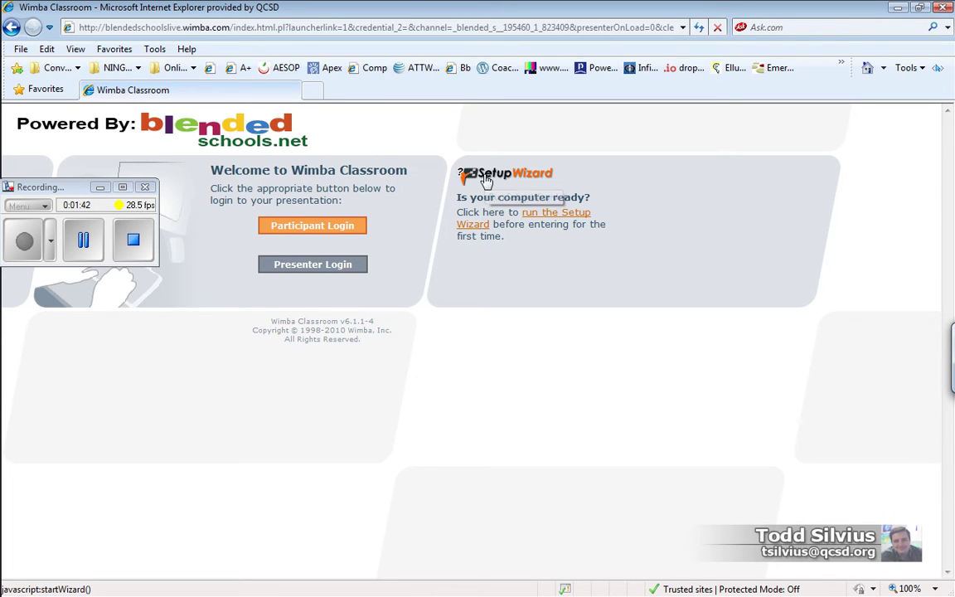
# Launch the Setup Wizard and center its window over the page
pyautogui.click(548, 219)
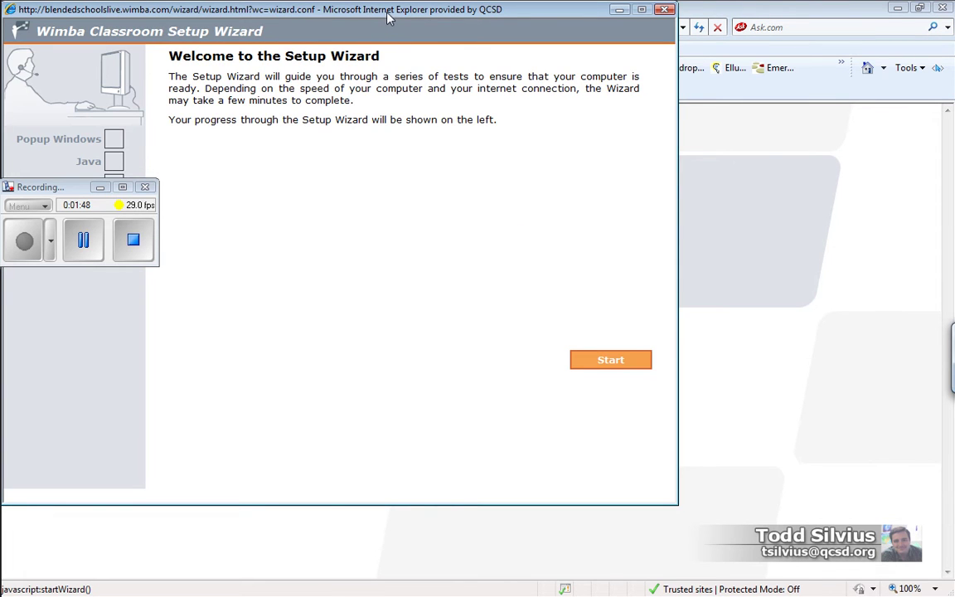
pyautogui.moveTo(385, 19); pyautogui.dragTo(551, 26)
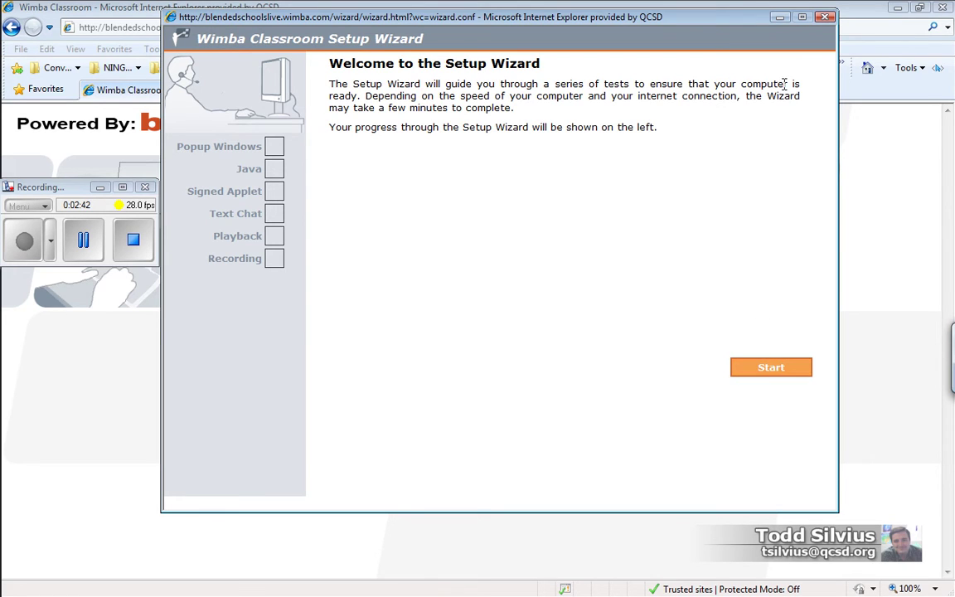
# Close the Setup Wizard, reopen the login window, and enter the participant's full name in Name
pyautogui.click(823, 18)
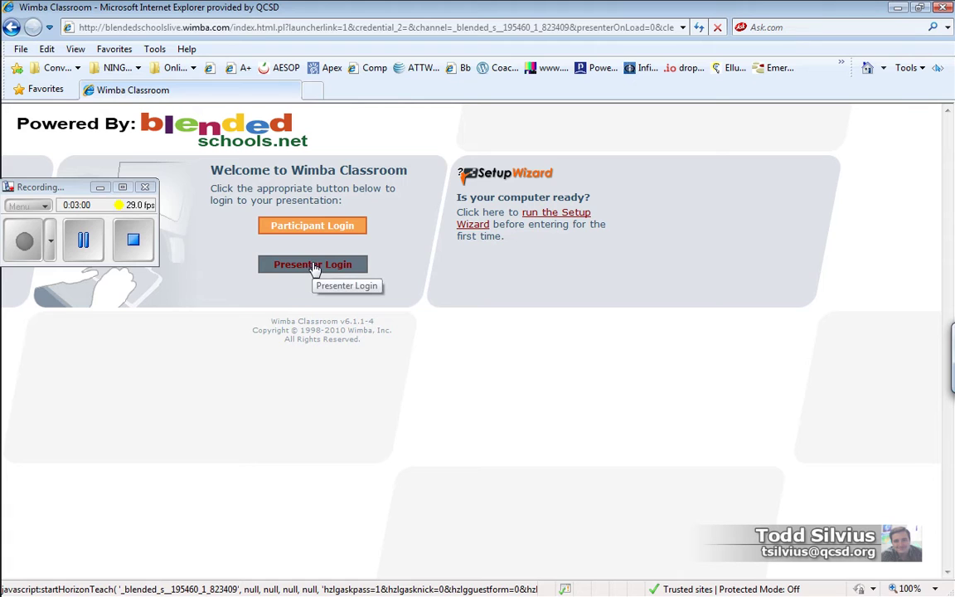
pyautogui.click(315, 232)
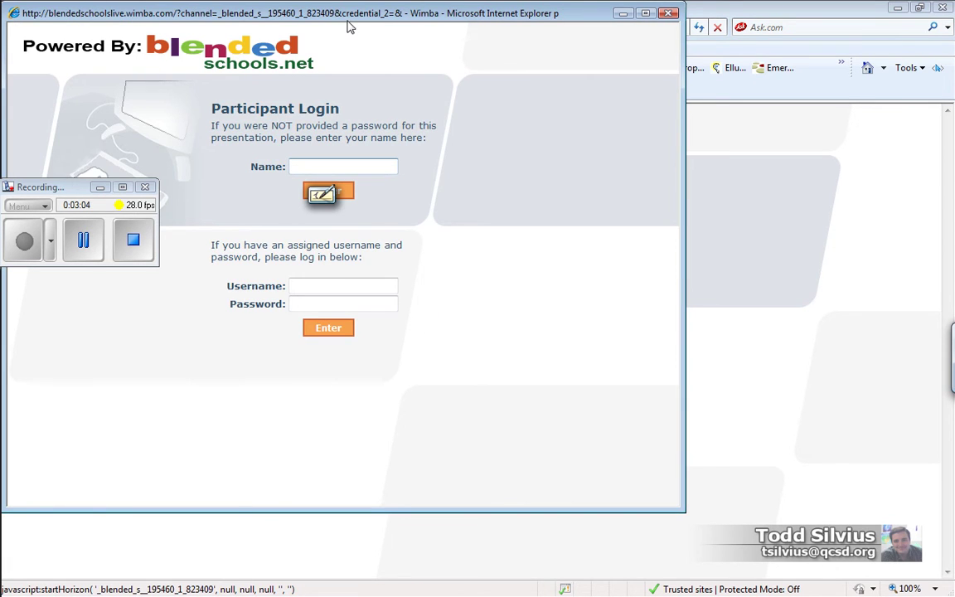
pyautogui.moveTo(357, 26); pyautogui.dragTo(515, 64)
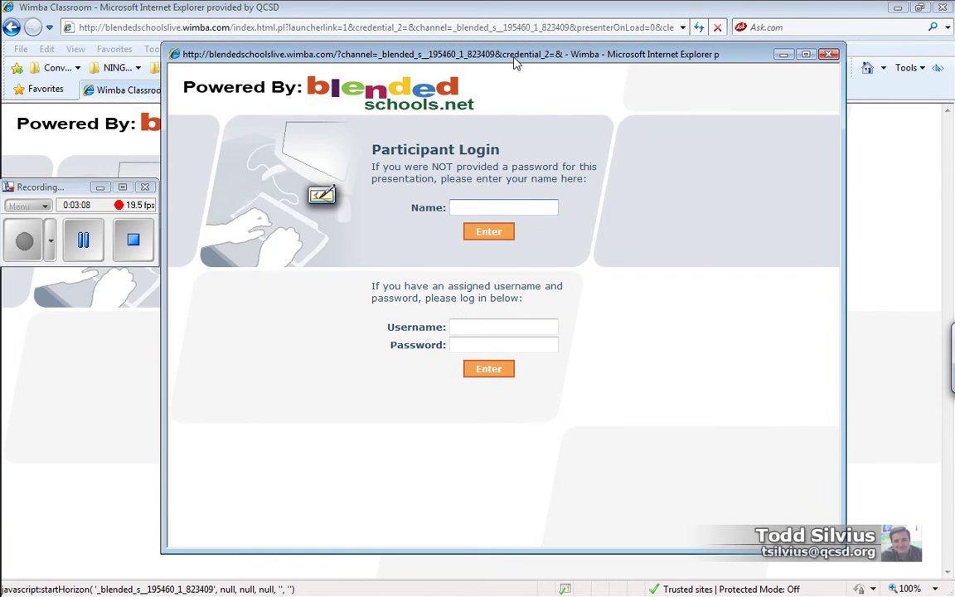
pyautogui.moveTo(375, 148); pyautogui.dragTo(500, 150)
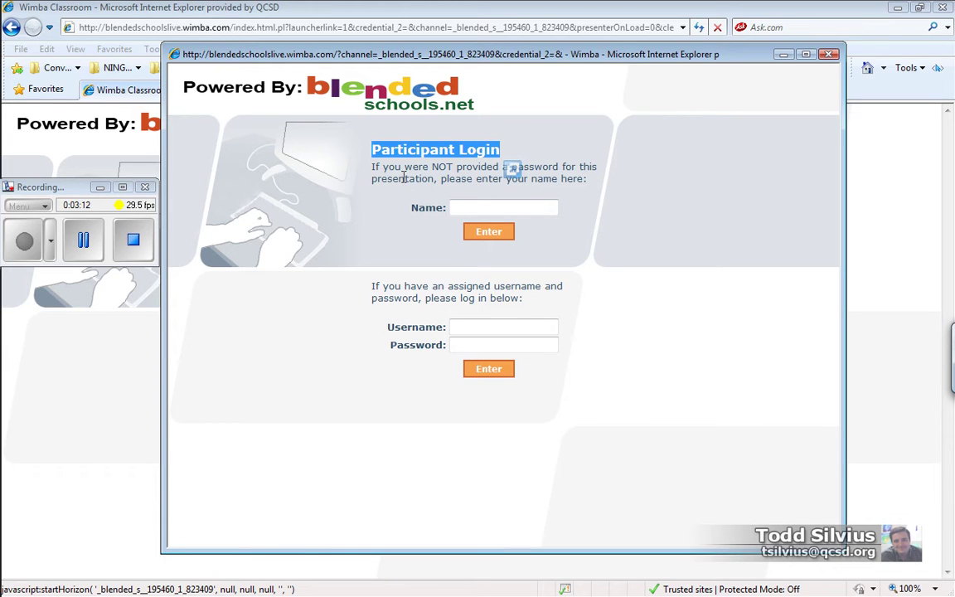
pyautogui.click(377, 172)
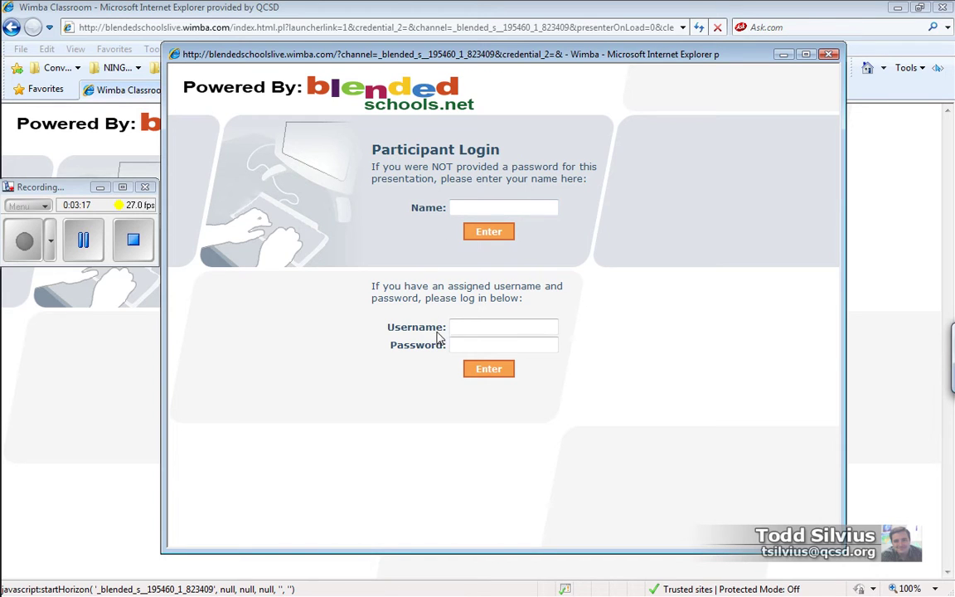
pyautogui.click(470, 209)
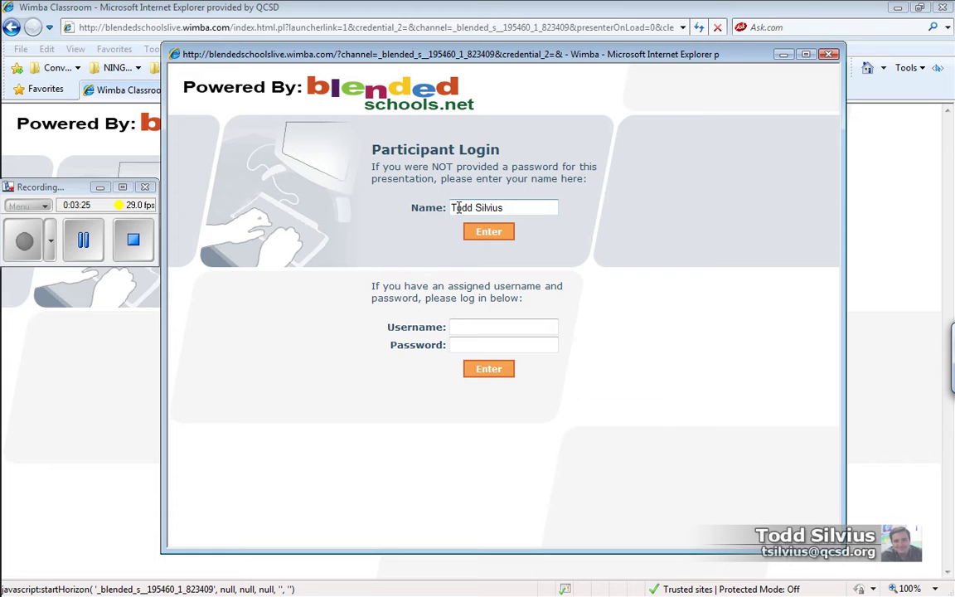
# Press Enter under the Name field to log in as a participant
pyautogui.click(496, 234)
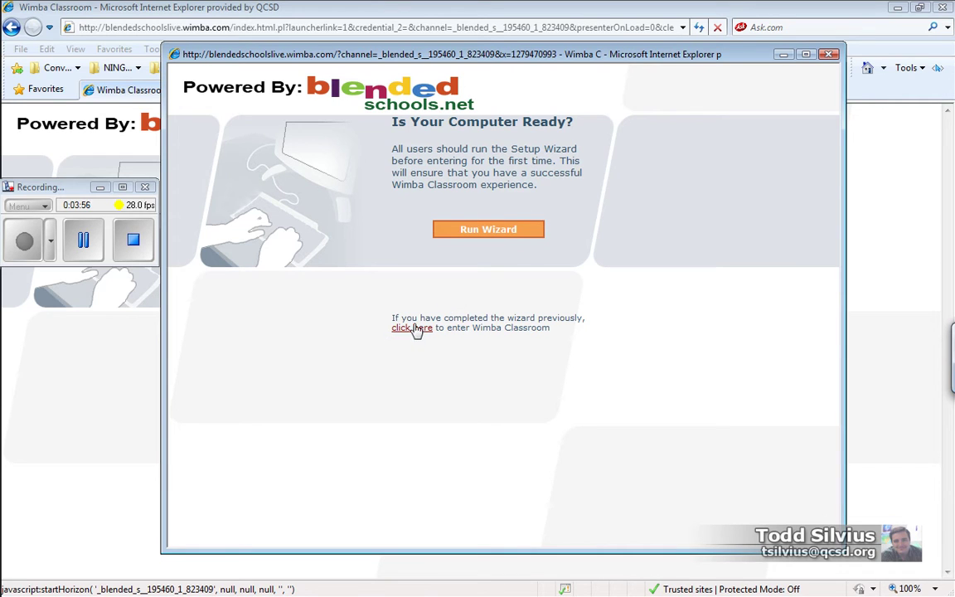
# Skip the Setup Wizard to enter the Office Hours room and maximize its window
pyautogui.click(402, 326)
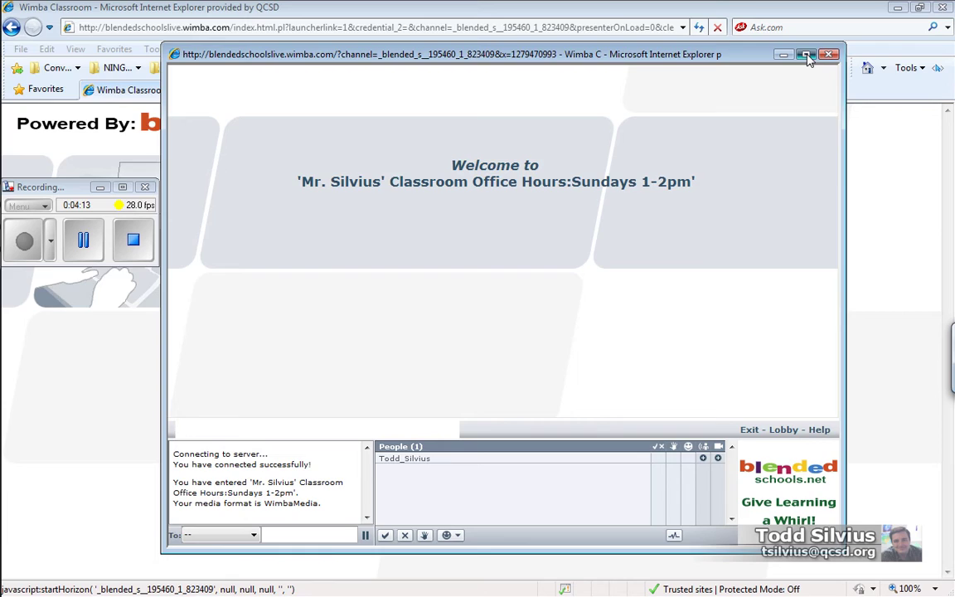
pyautogui.click(807, 55)
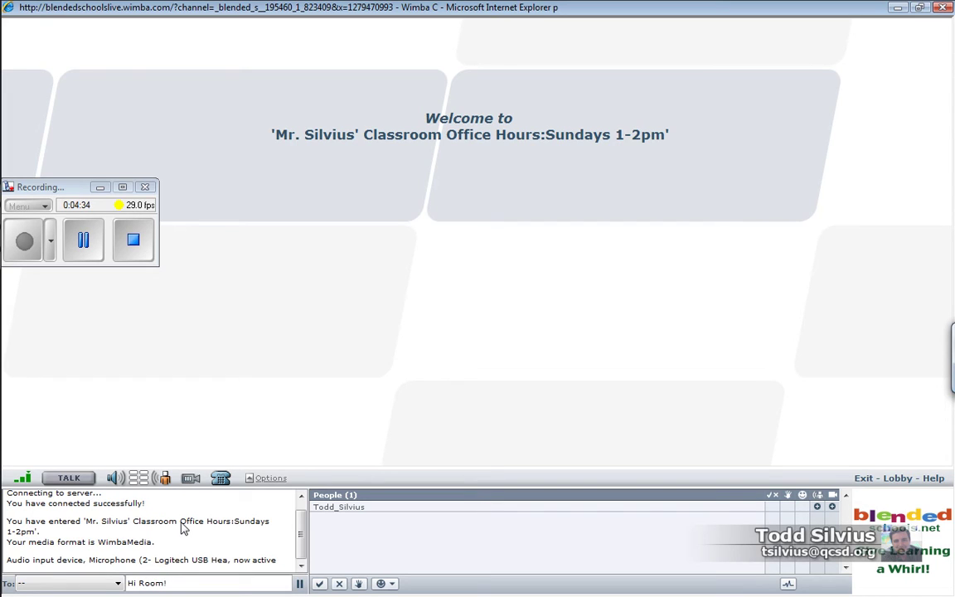
# Send the 'Hi Room!' greeting, check the To: recipient list without choosing anyone, and return to chat
pyautogui.press('Return')
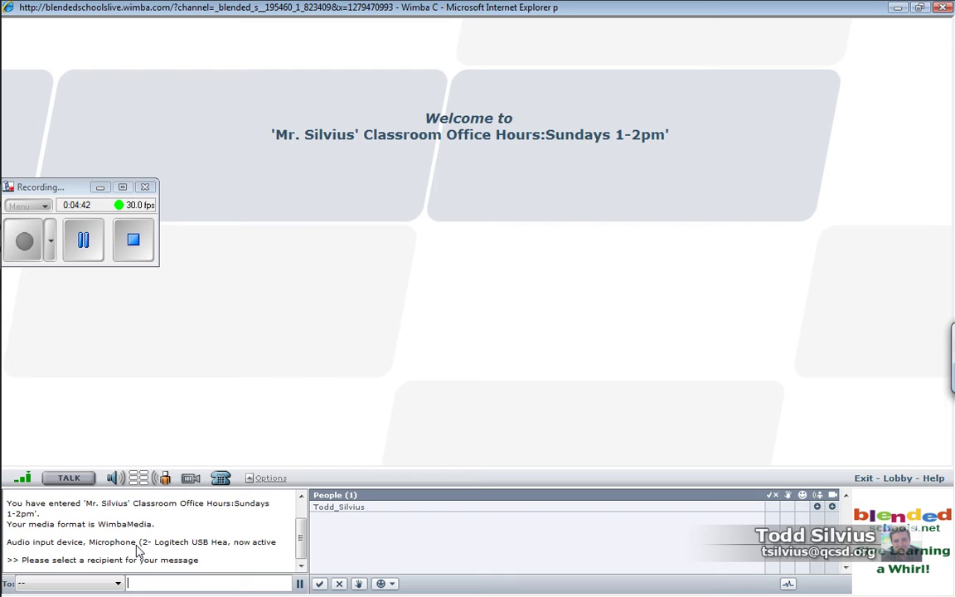
pyautogui.click(119, 585)
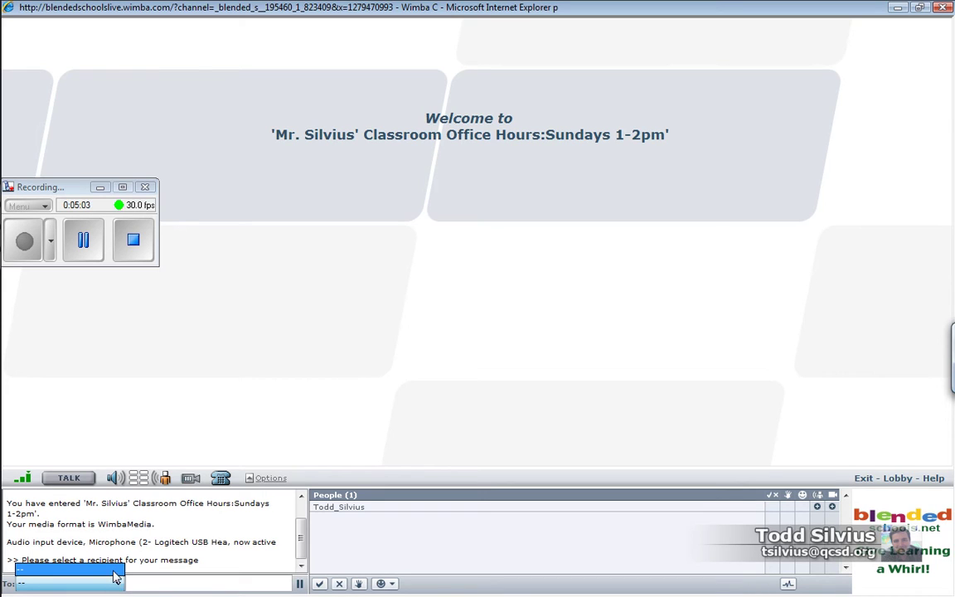
pyautogui.click(118, 584)
pyautogui.click(120, 583)
pyautogui.click(120, 583)
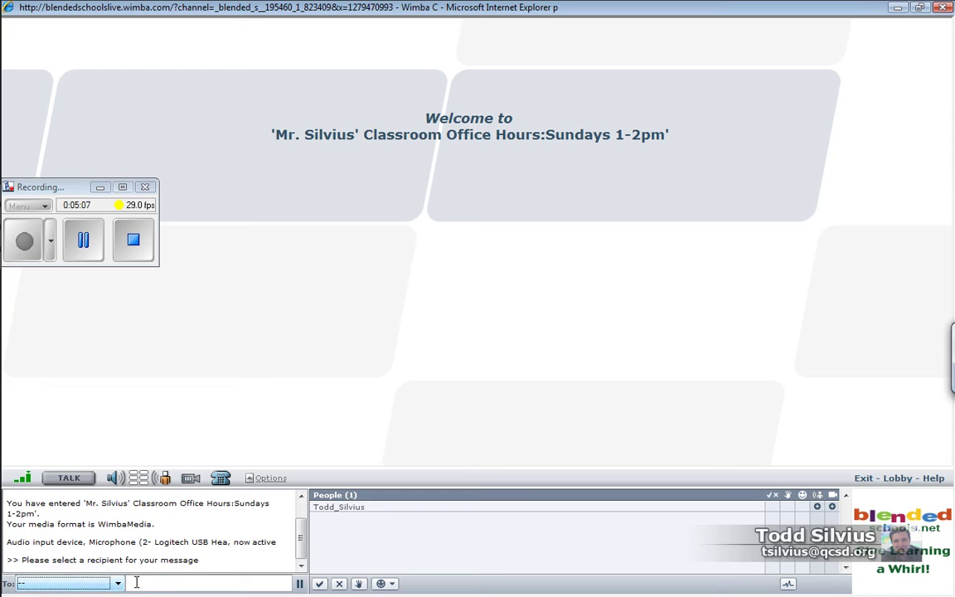
pyautogui.click(157, 583)
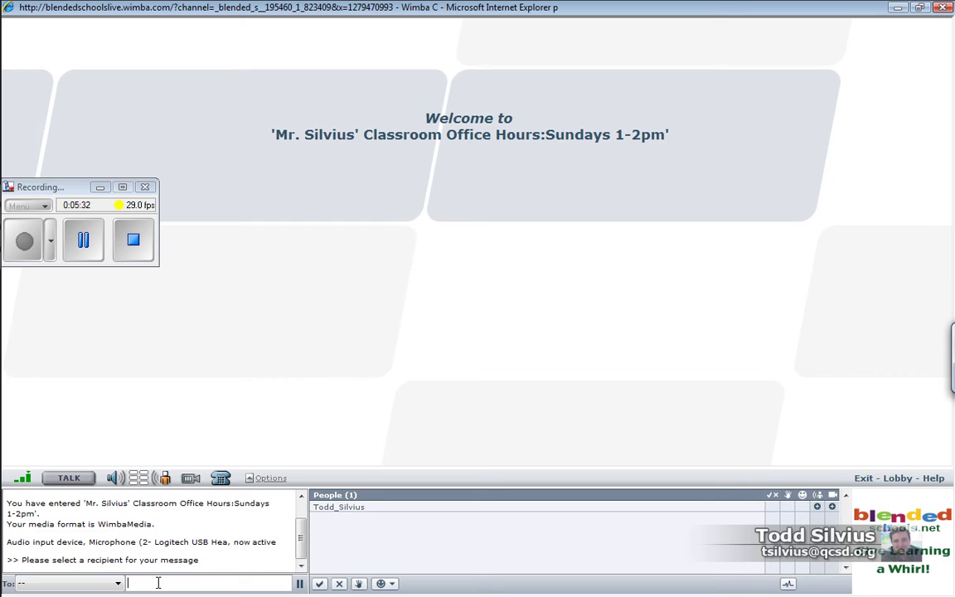
# Use the chat toolbar's response button to mark the participant in the People list
pyautogui.click(334, 530)
# Toggle the yes check off, on, and off, then the no X on and off
pyautogui.click(320, 585)
pyautogui.click(320, 585)
pyautogui.click(320, 585)
pyautogui.click(339, 586)
pyautogui.click(339, 584)
# Raise the participant's hand from the chat toolbar so it shows in the People list
pyautogui.click(358, 587)
# Lower the raised hand and show a laughing status to the room
pyautogui.click(360, 585)
pyautogui.click(392, 584)
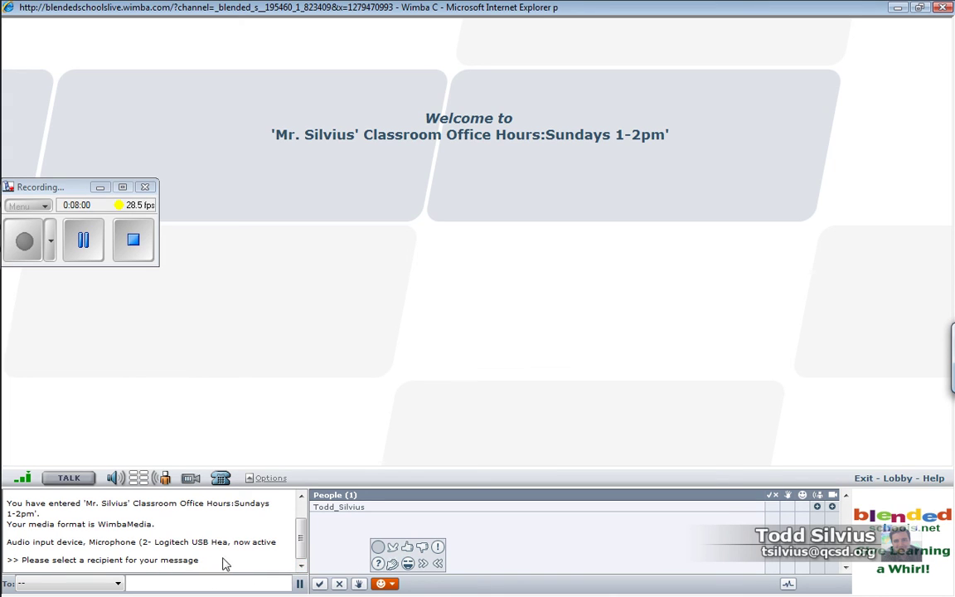
pyautogui.click(407, 563)
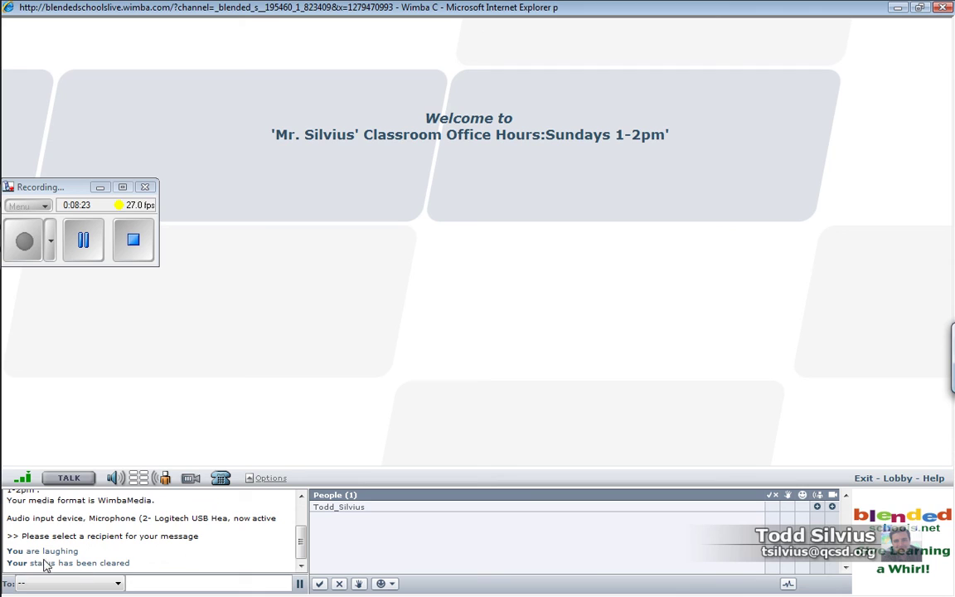
# Show the laughing status a second time, then clear it with the blank circle
pyautogui.click(392, 584)
pyautogui.click(408, 563)
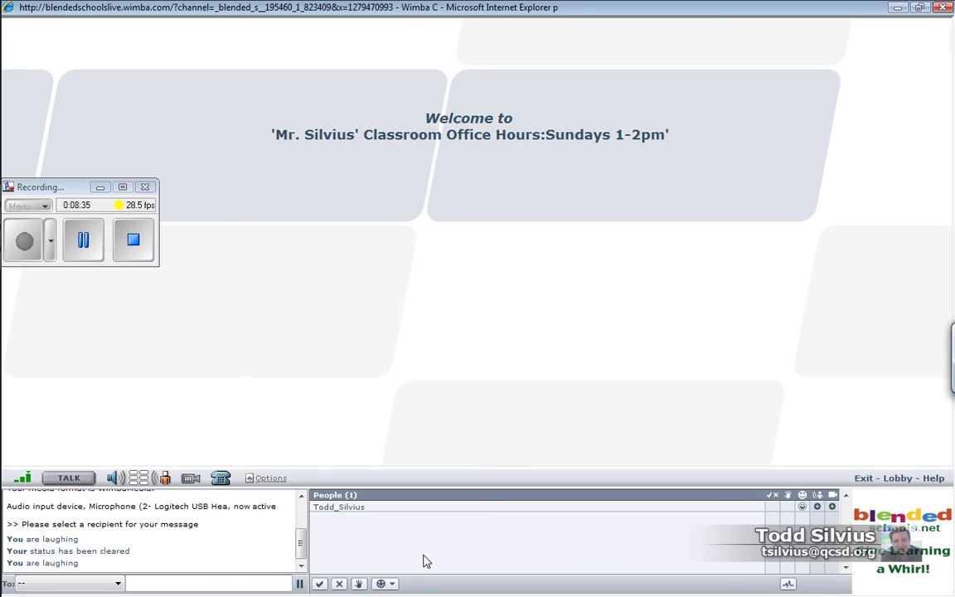
pyautogui.click(386, 585)
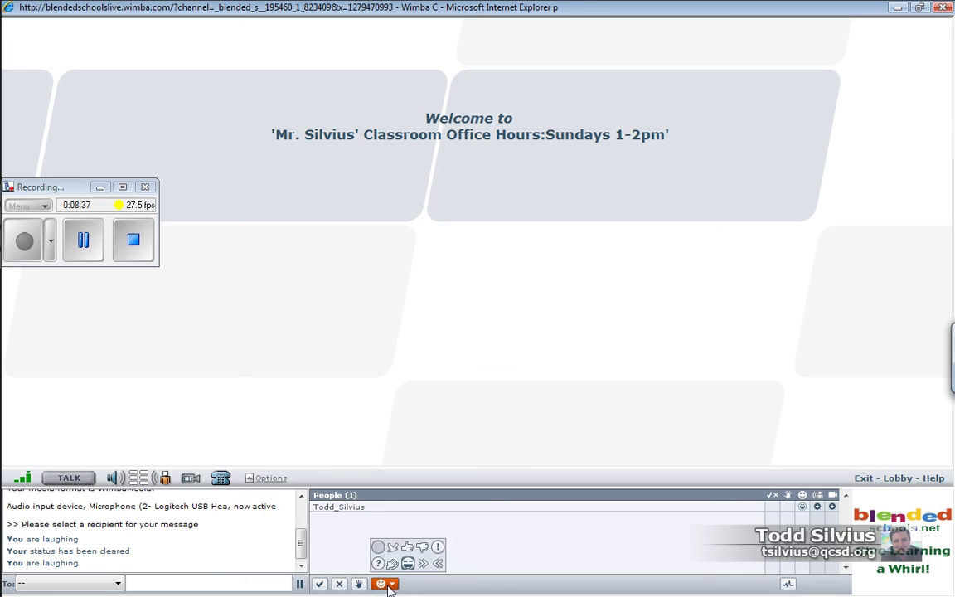
pyautogui.click(378, 549)
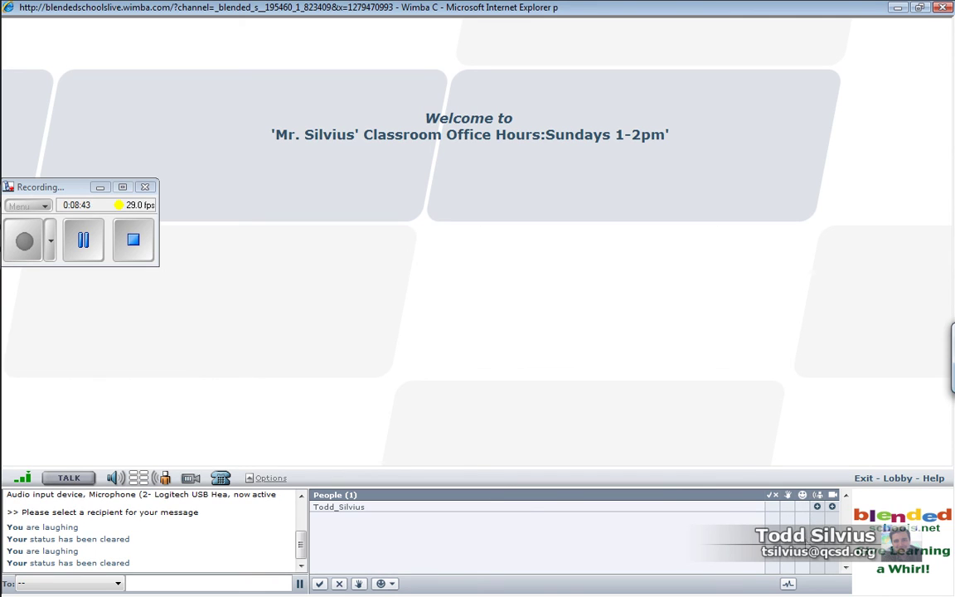
pyautogui.click(789, 585)
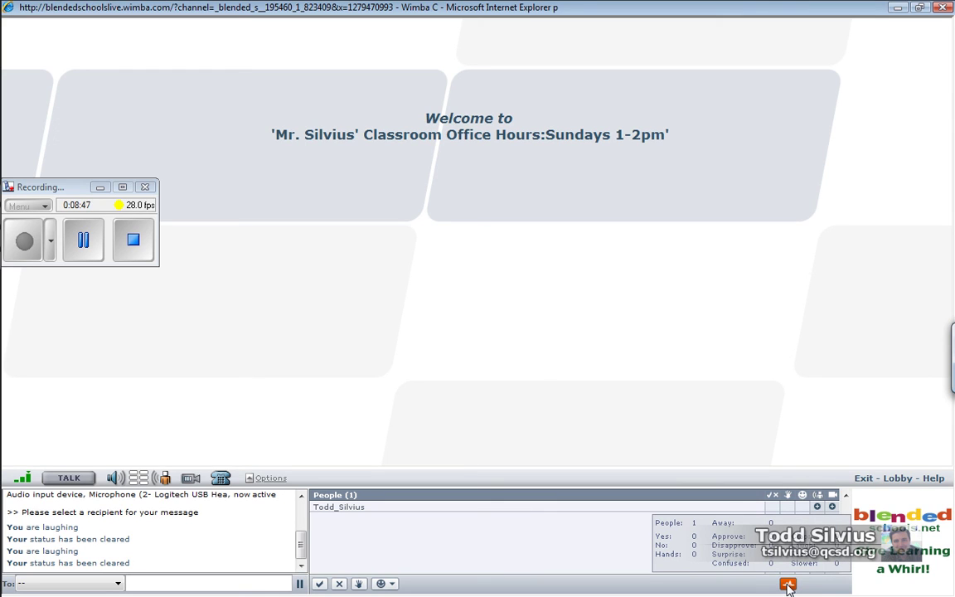